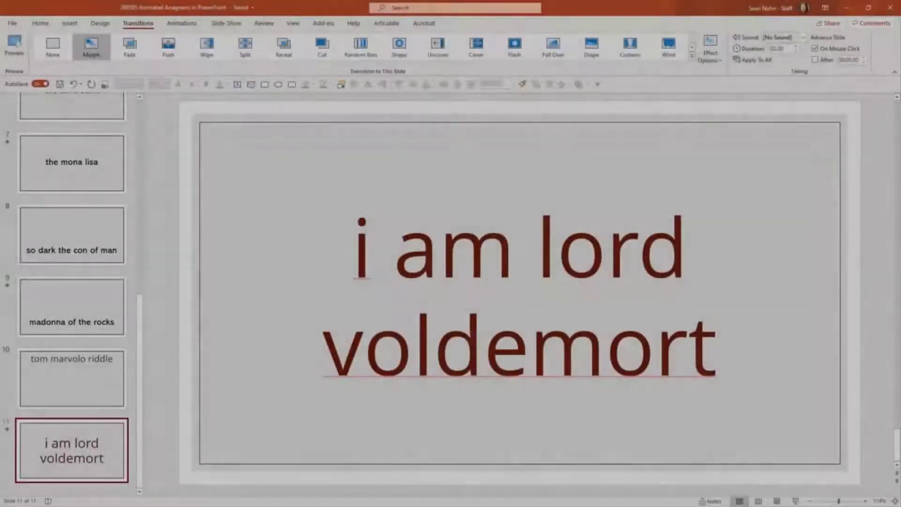
- Leave the slideshow and delete the extra title slide
click(89, 318)
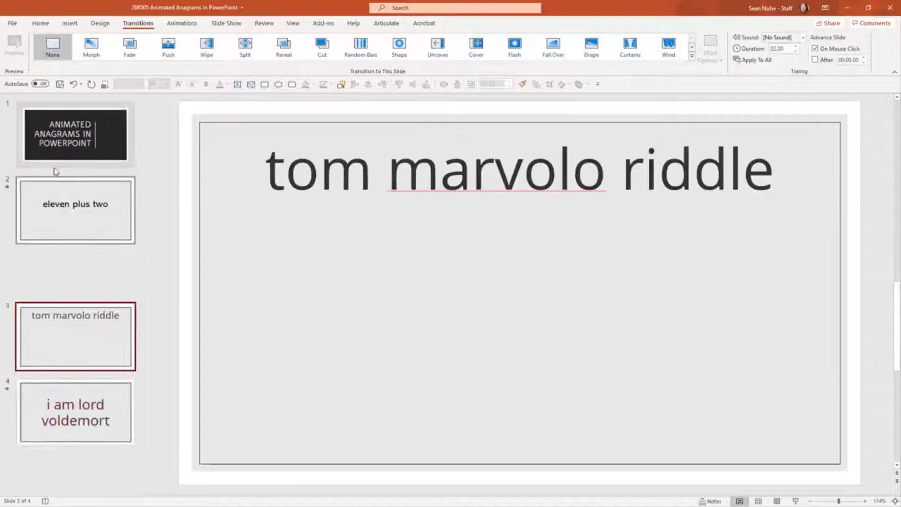
click(50, 141)
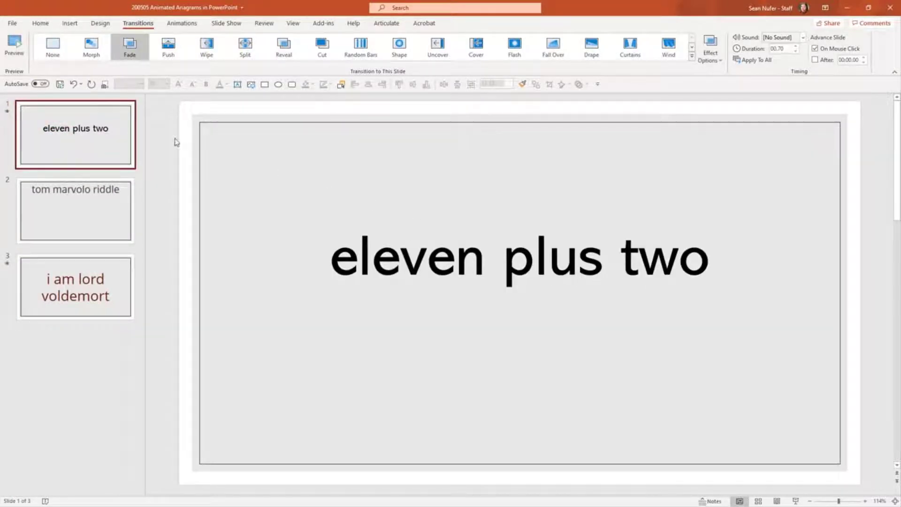
click(70, 138)
- Duplicate the 'eleven plus two' slide and rearrange the copy to read 'two plus eleven'
click(381, 251)
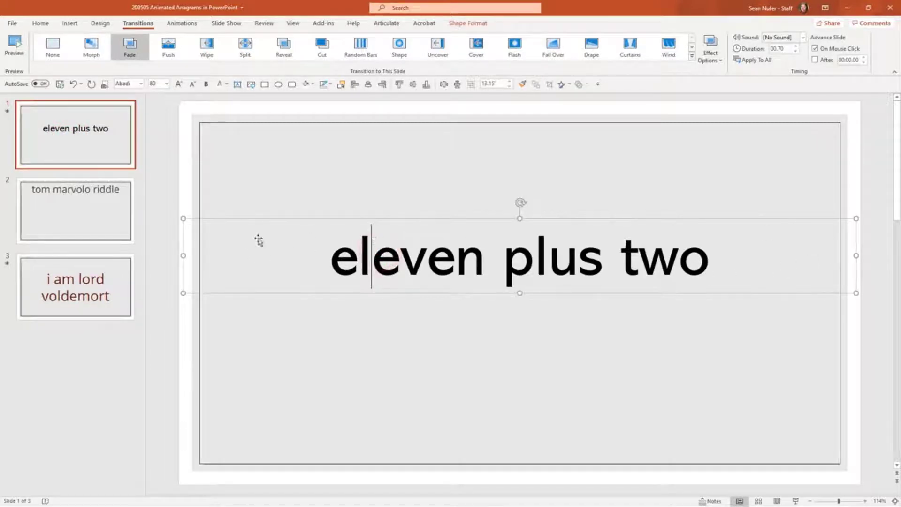
key(ctrl+d)
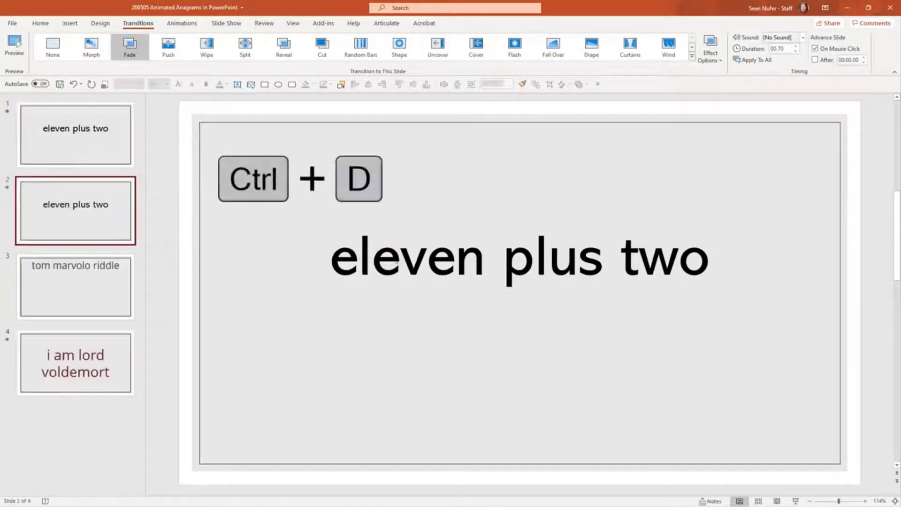
click(401, 258)
drag(332, 258, 534, 258)
click(589, 266)
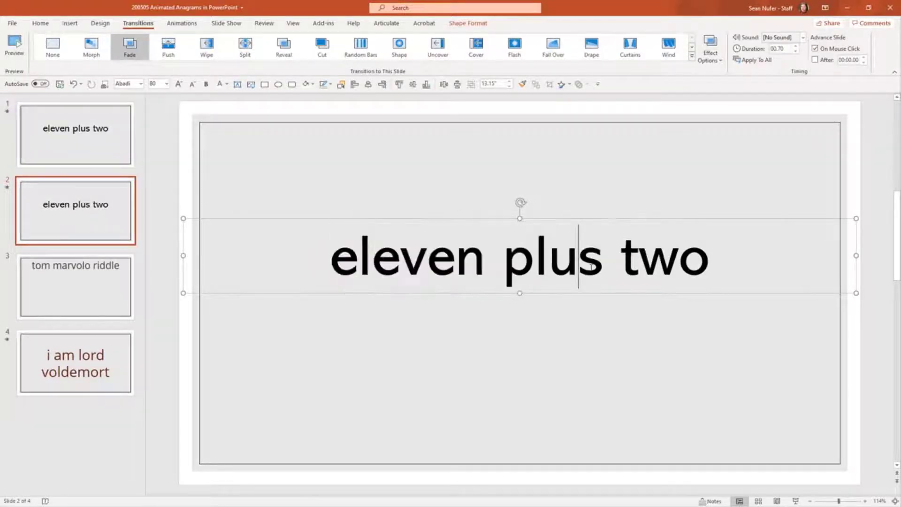
double_click(663, 268)
key(ctrl+c)
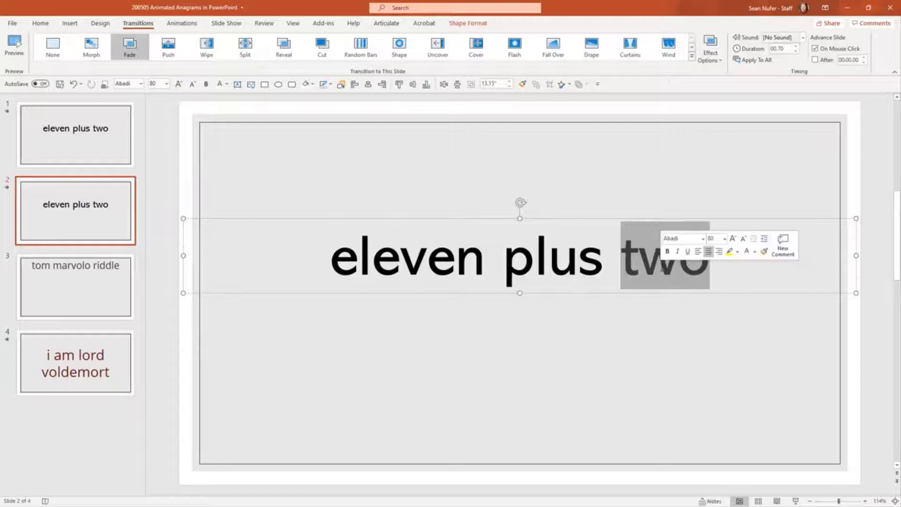
key(BackSpace)
key(BackSpace)
click(379, 263)
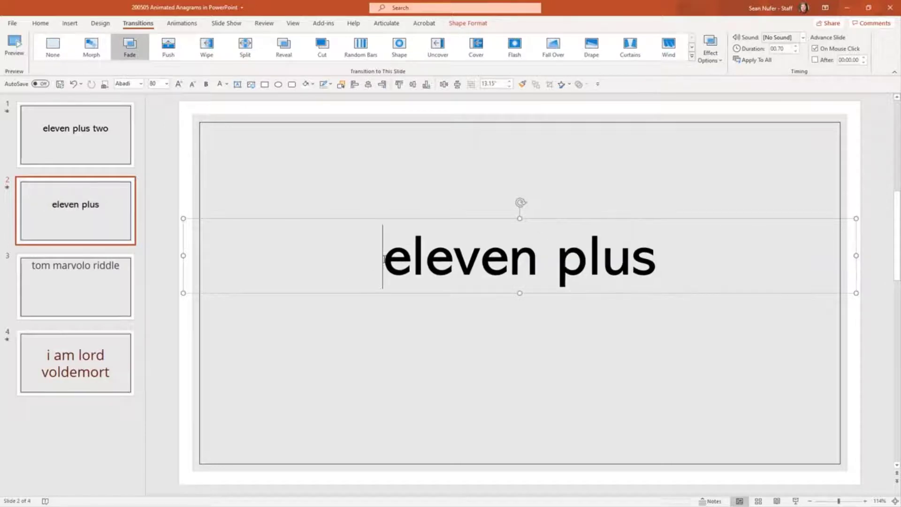
key(ctrl+v)
text(plus)
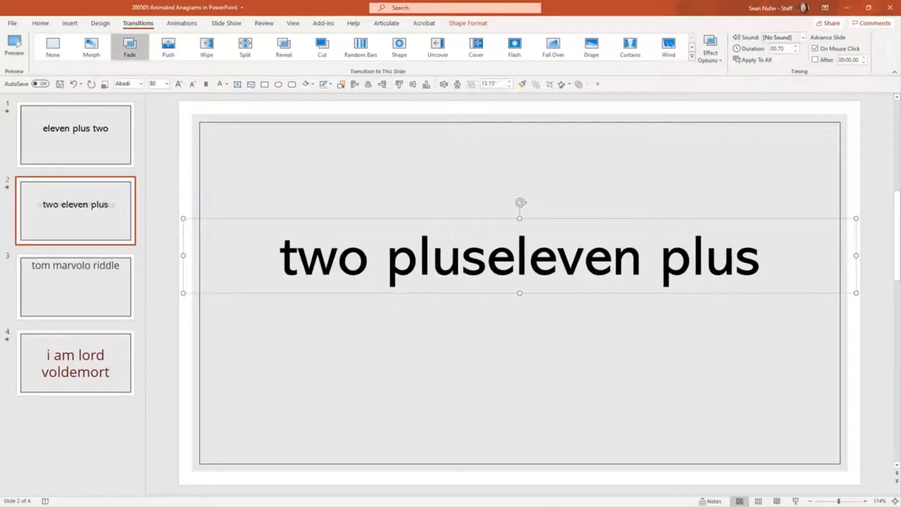
key(End)
key(BackSpace)
key(BackSpace)
key(BackSpace)
key(BackSpace)
key(BackSpace)
- Duplicate the 'two plus eleven' slide and retype its text as 'twelve plus one'
click(105, 217)
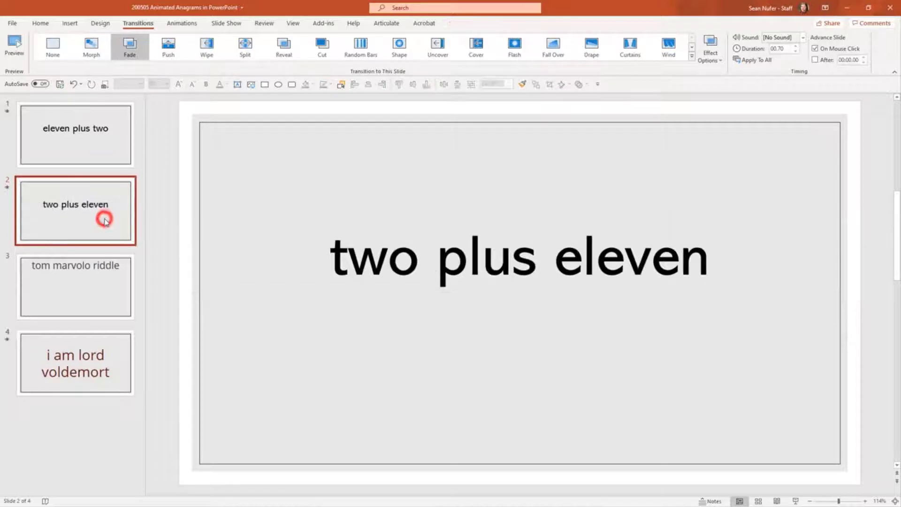
key(ctrl+d)
click(202, 255)
text(t)
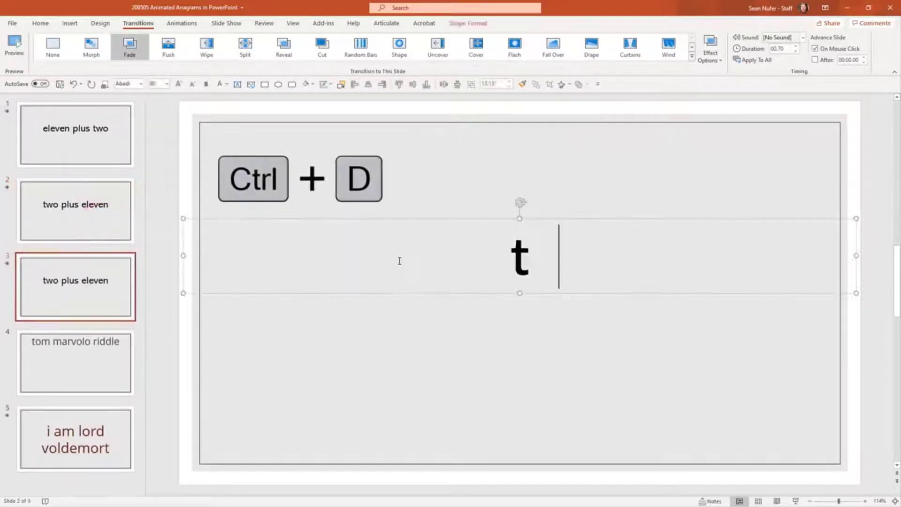
text(welve plus one)
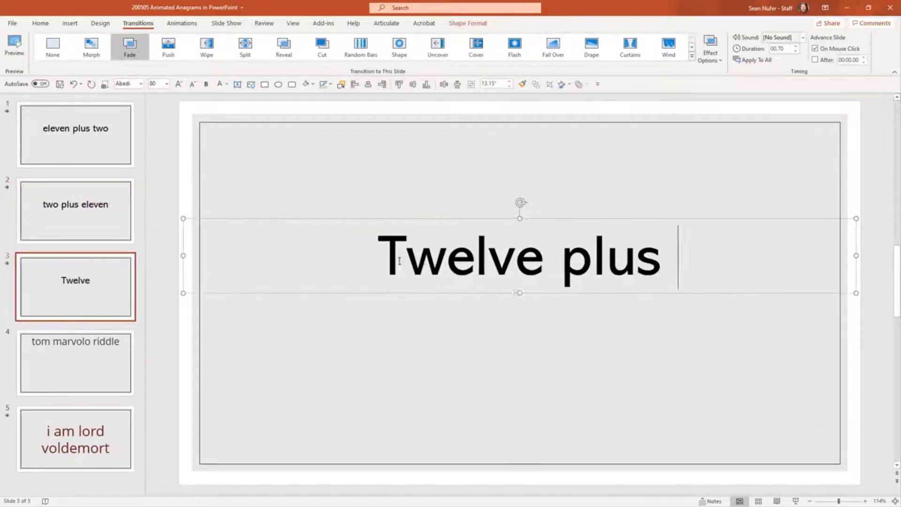
click(75, 211)
- Apply the Morph transition to the 'two plus eleven' and 'Twelve plus one' slides
click(91, 51)
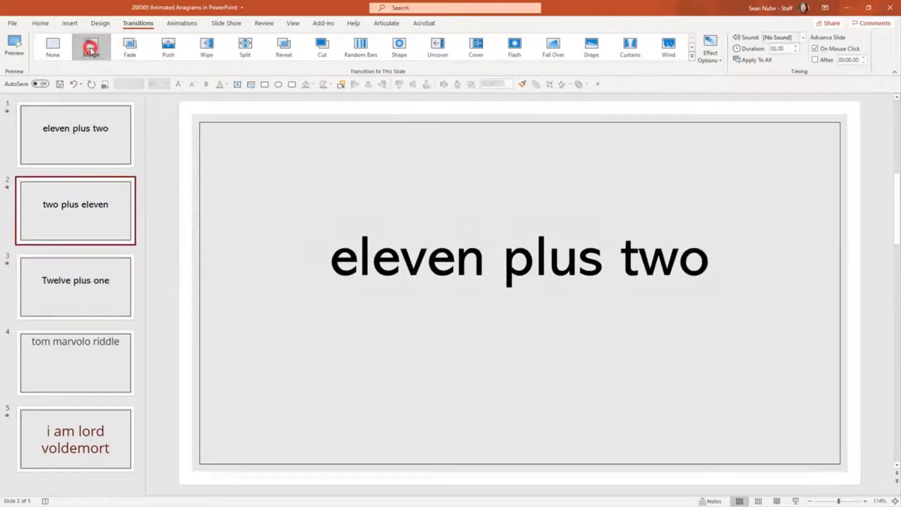
click(76, 285)
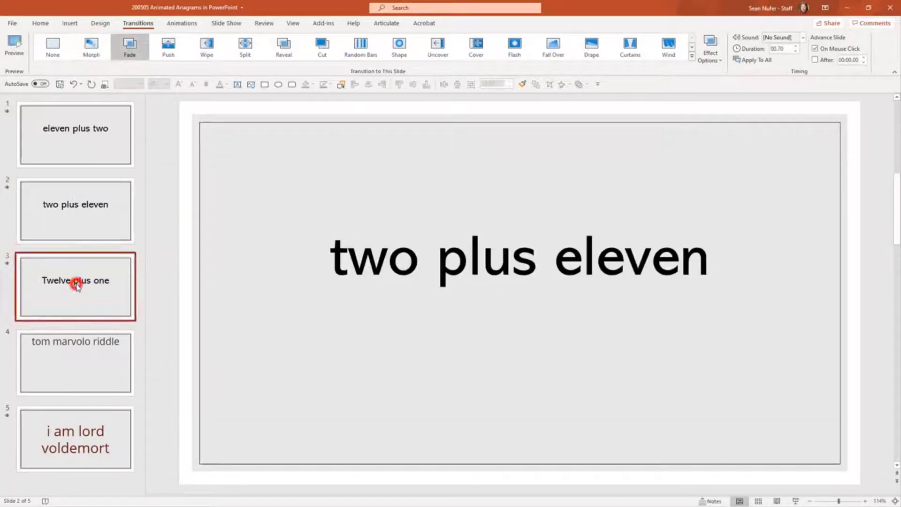
click(92, 46)
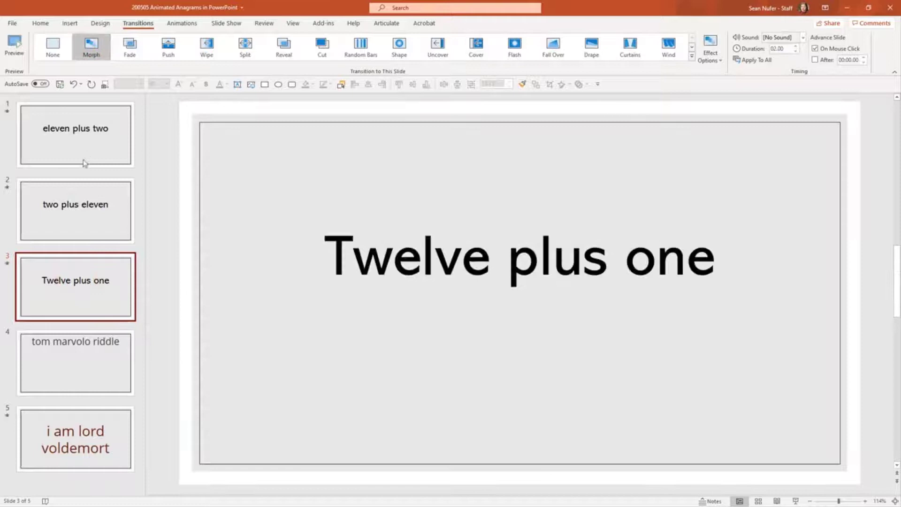
- Set Morph to Words on 'two plus eleven' and Characters on 'Twelve plus one'
click(68, 213)
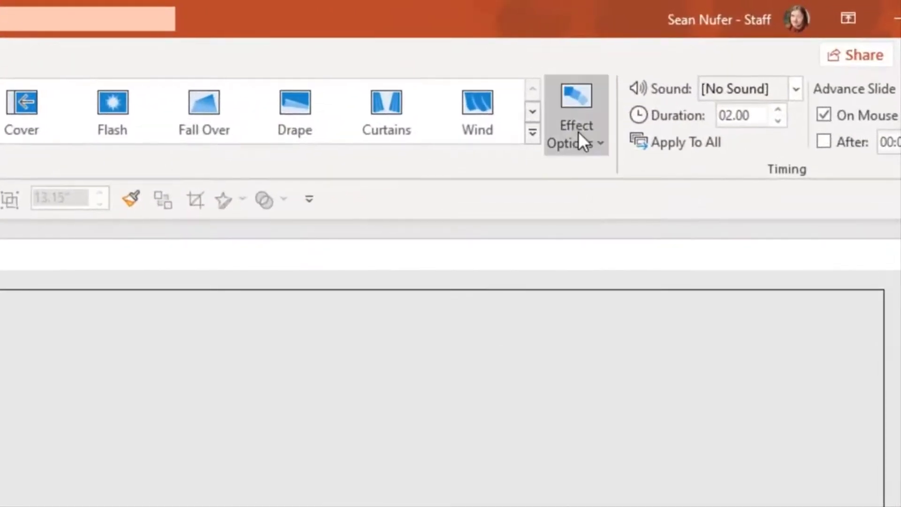
click(711, 55)
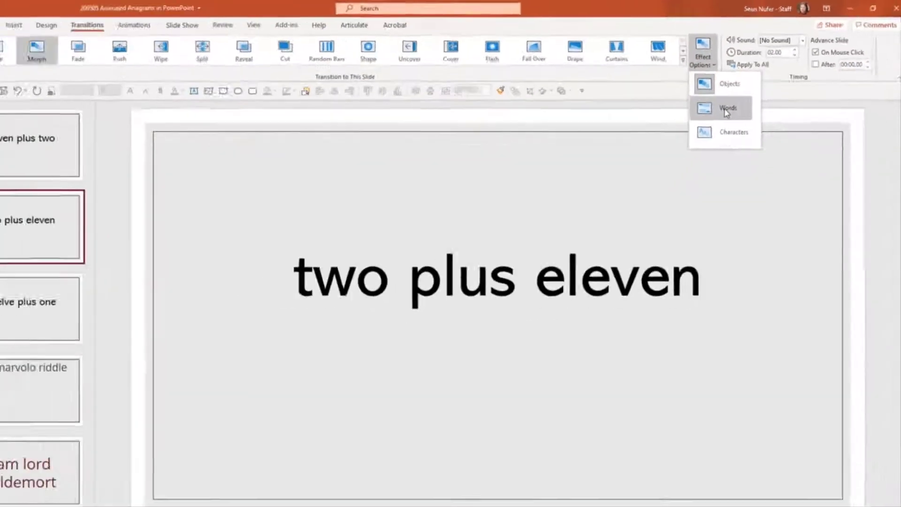
click(625, 242)
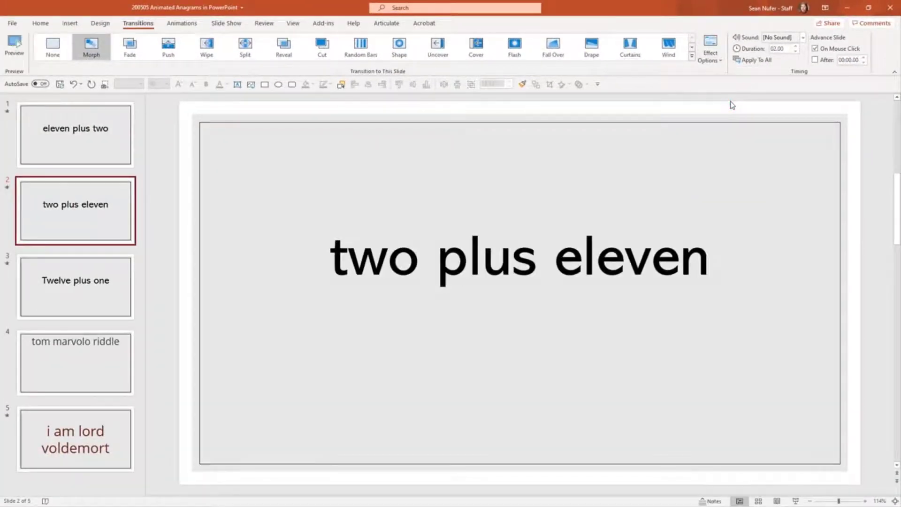
click(61, 303)
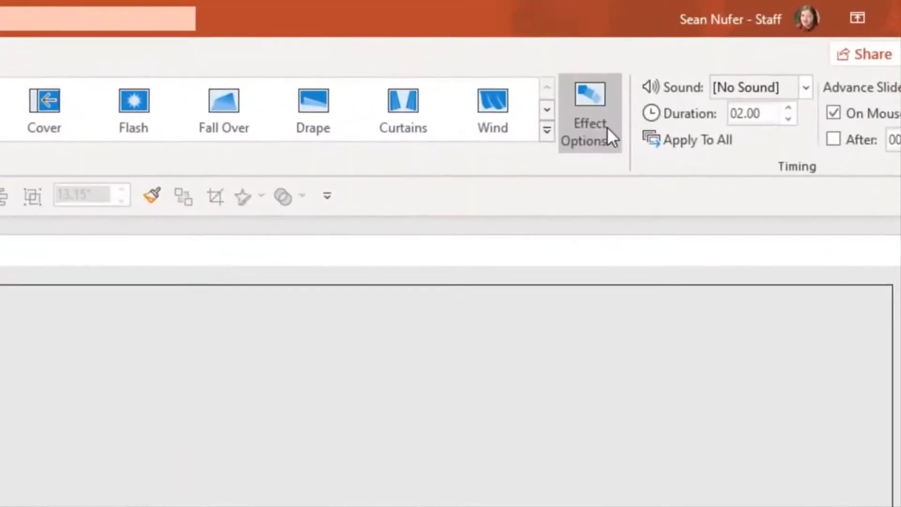
click(718, 56)
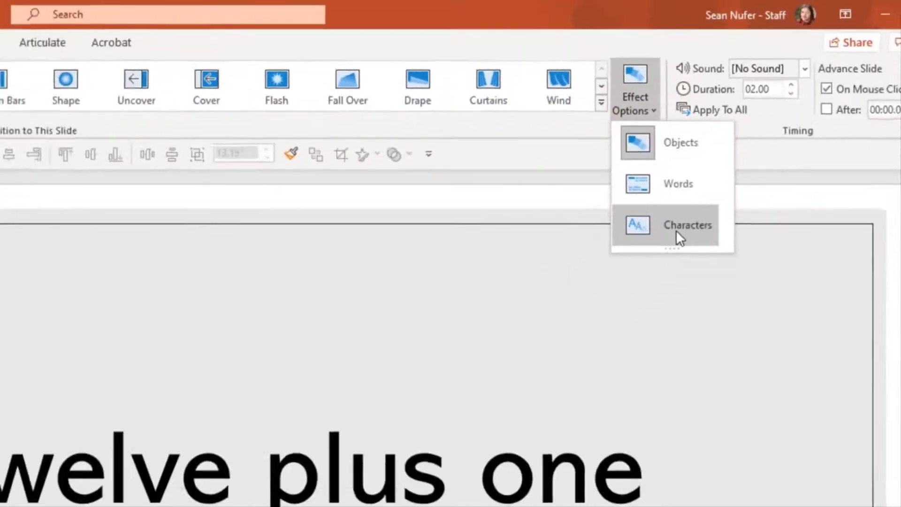
click(652, 291)
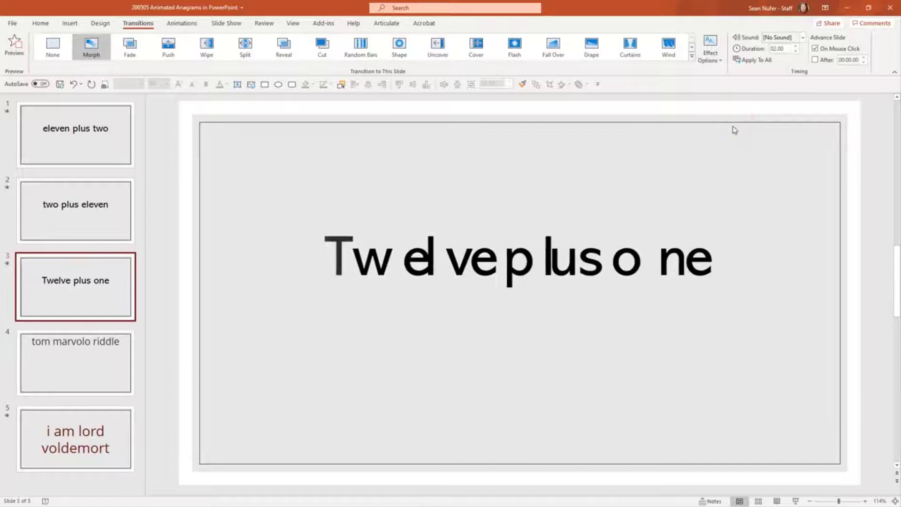
- Replace the title's capital T with a lowercase t to read 'twelve plus one'
click(353, 256)
text(t)
click(312, 256)
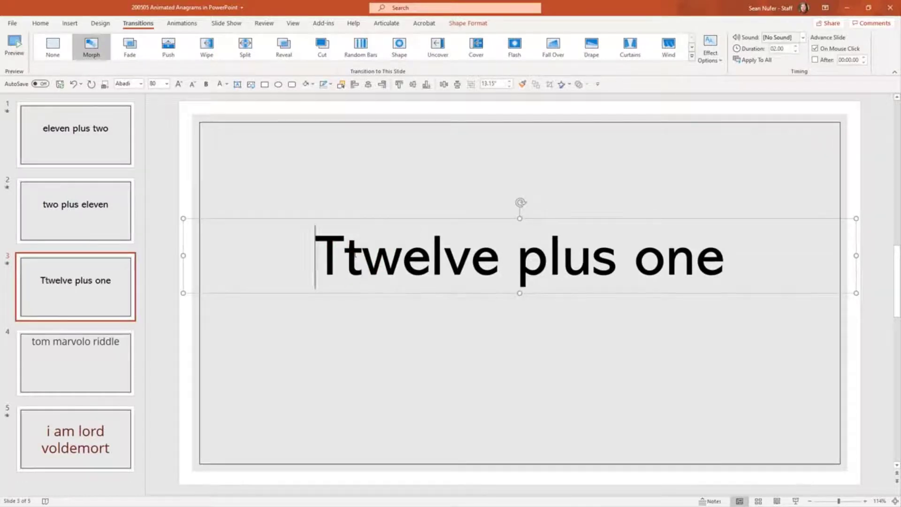
key(Delete)
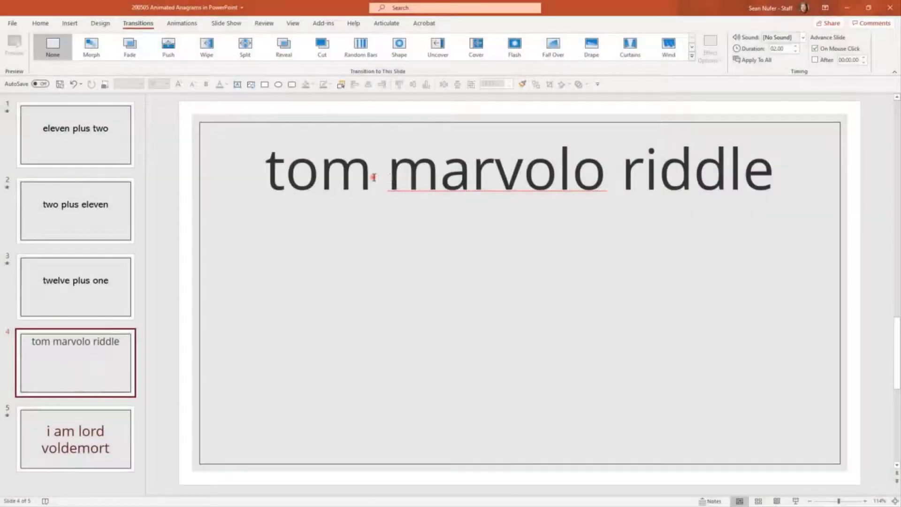
- Set the 'i am lord voldemort' slide's Morph effect option to Characters
click(373, 177)
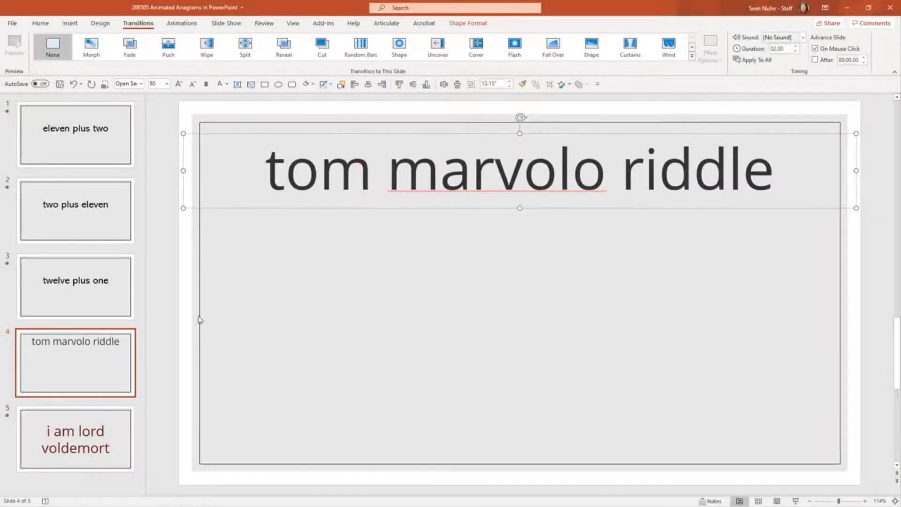
click(75, 445)
click(711, 52)
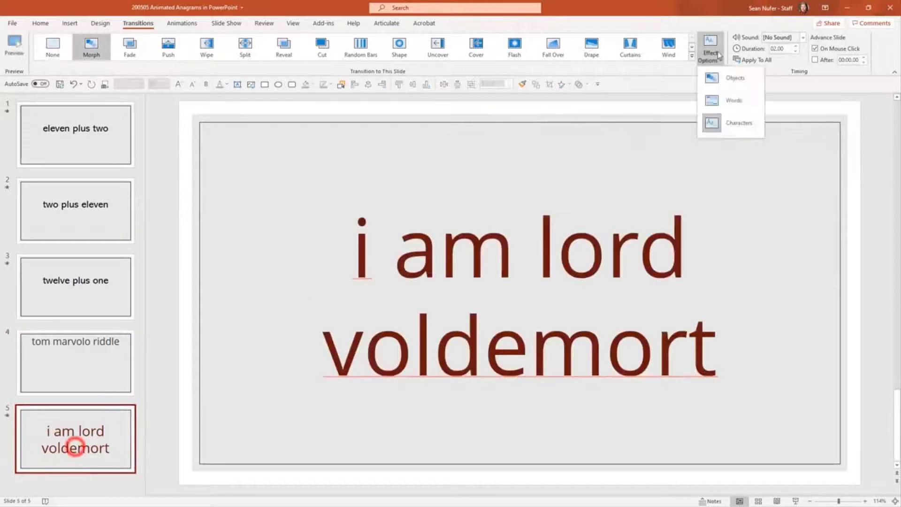
click(737, 128)
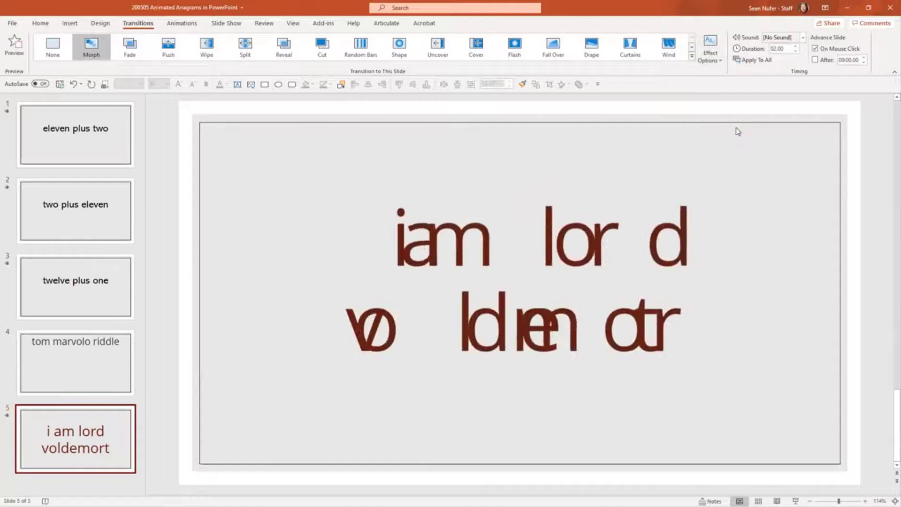
- Switch from 'tom marvolo riddle' to 'i am lord voldemort' to preview the morph
click(100, 349)
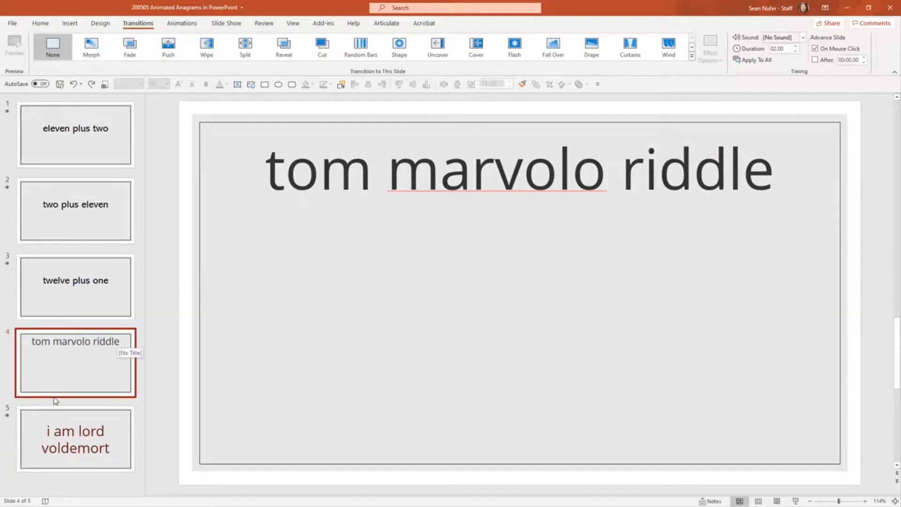
click(64, 428)
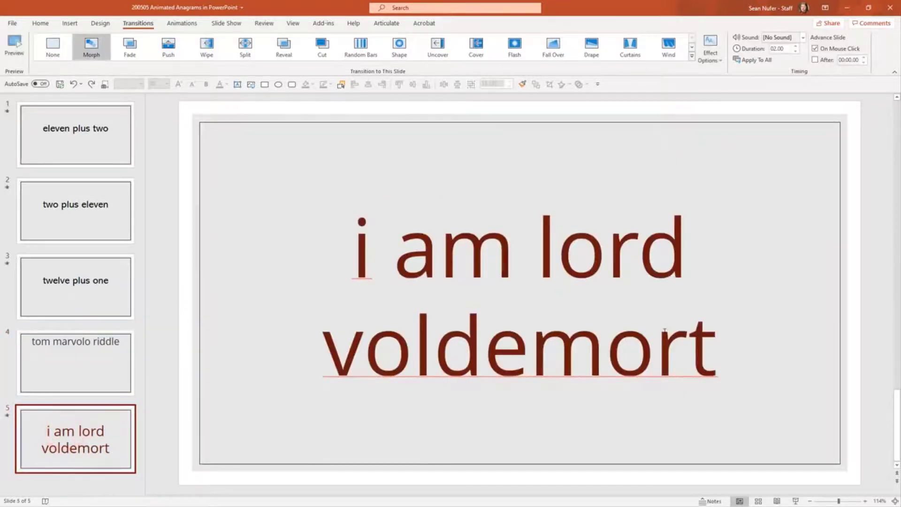
drag(686, 363, 730, 389)
drag(730, 310, 731, 371)
- Capitalise I, L and V to read 'I am Lord Voldemort', then play from 'tom marvolo riddle'
click(353, 245)
double_click(353, 245)
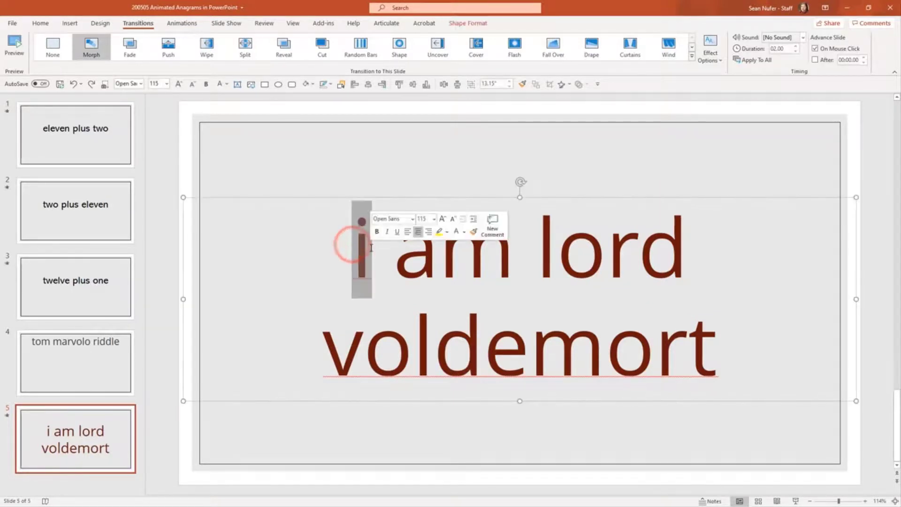
text(I)
drag(543, 249, 553, 247)
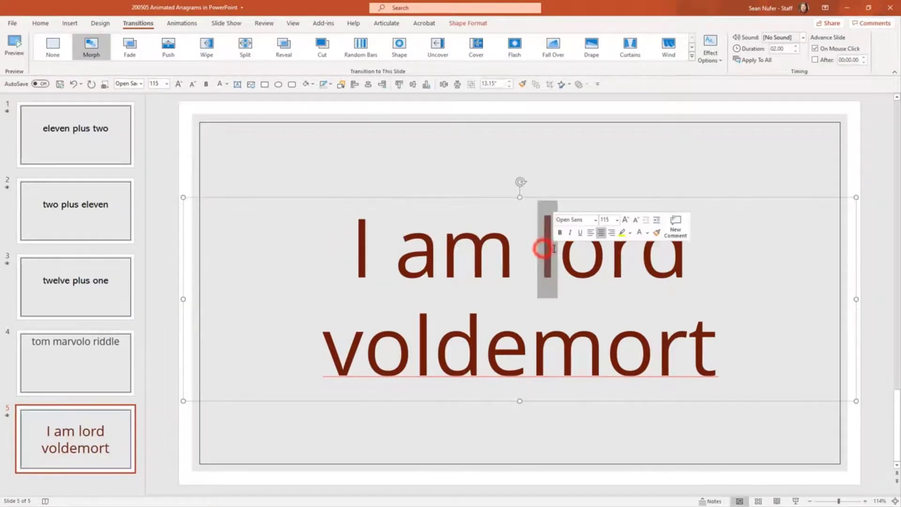
text(L)
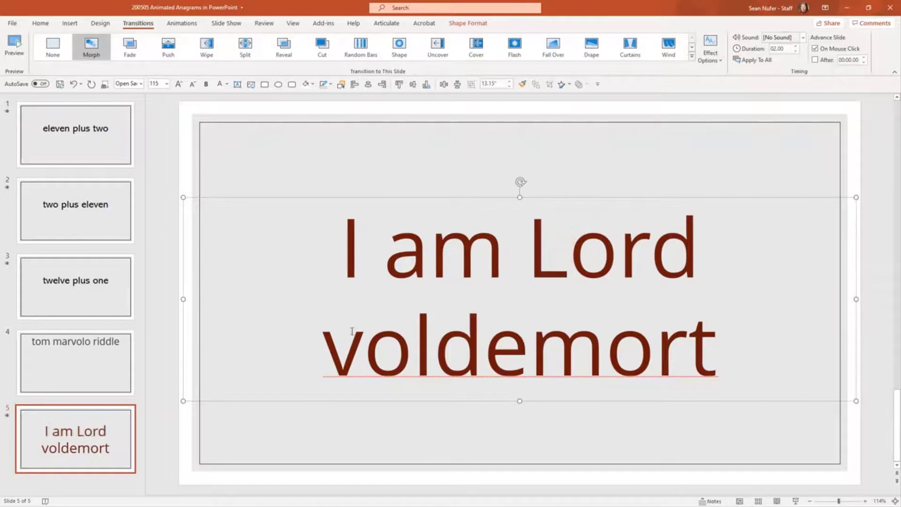
drag(323, 348, 362, 351)
text(V)
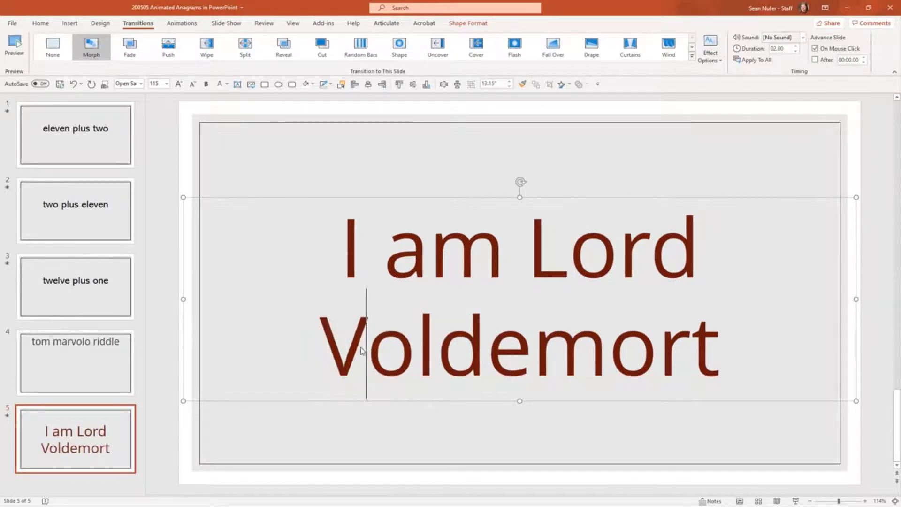
click(68, 368)
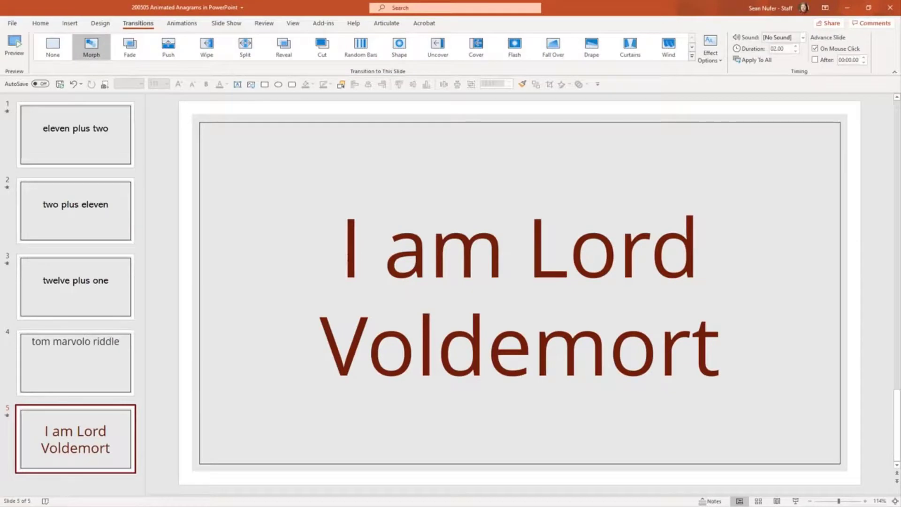
- Revert the text to lowercase 'i am lord voldemort' in Narkisim, enlarged from 115 to 138
click(347, 257)
key(ctrl+a)
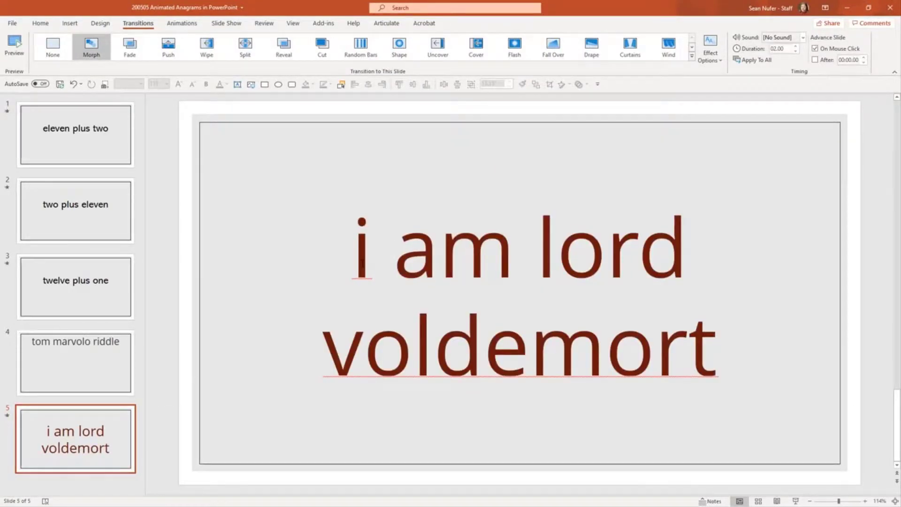
drag(355, 250, 618, 336)
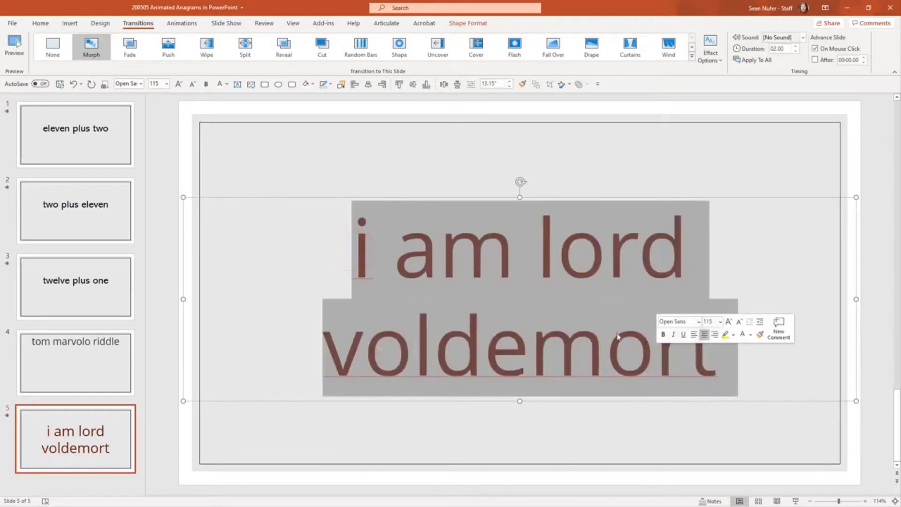
click(141, 84)
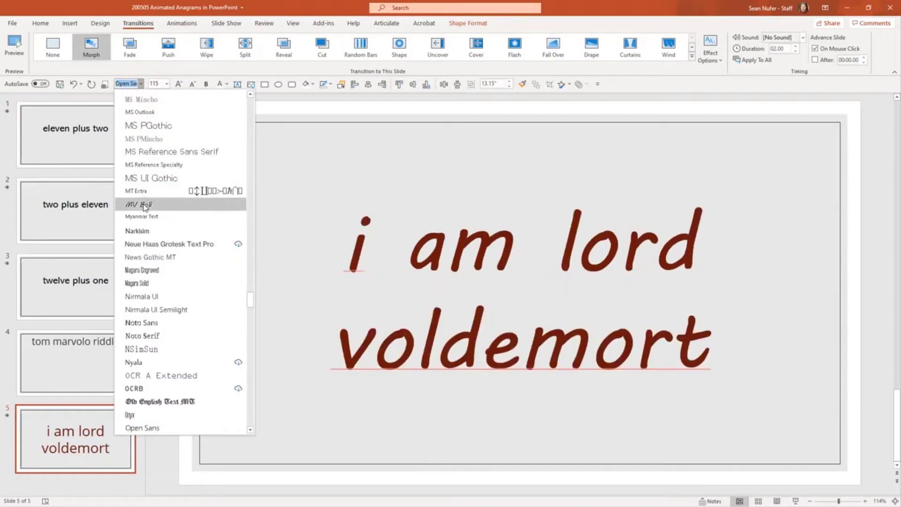
click(137, 230)
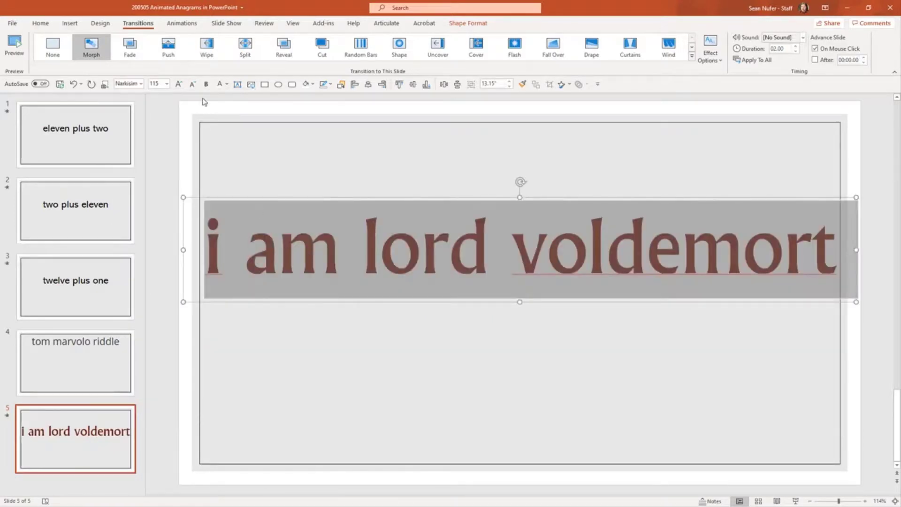
click(179, 84)
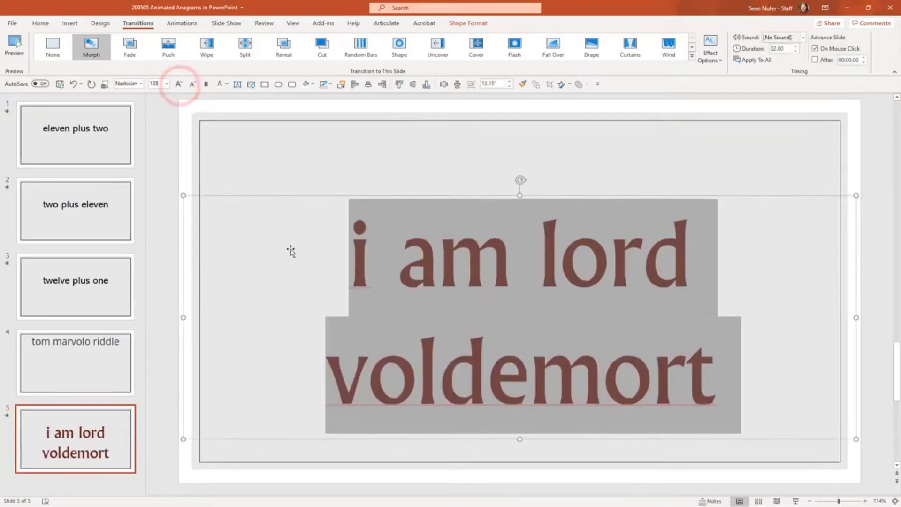